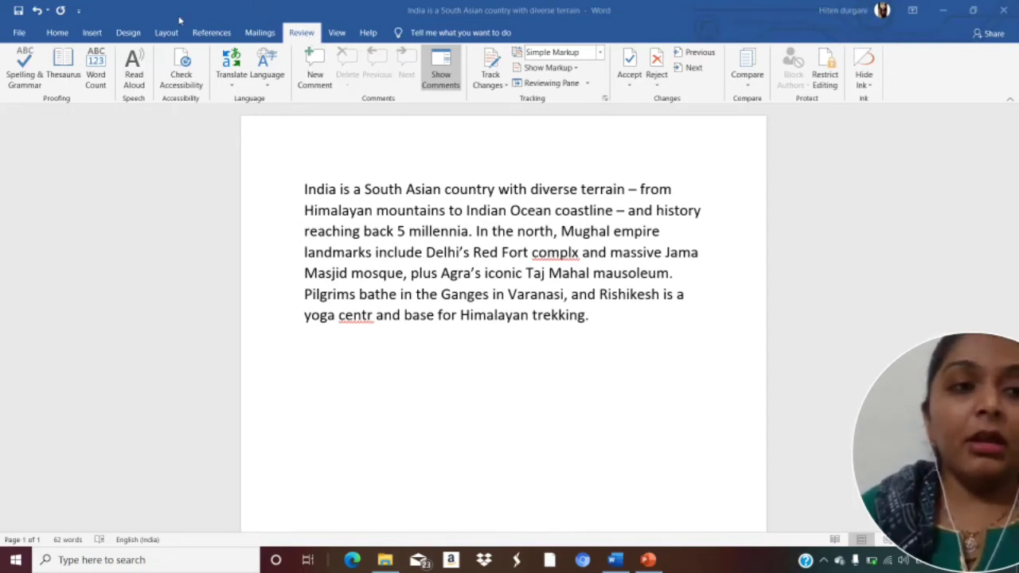
# Step: Run the spelling and grammar check, correcting "complx" to "complex" and "centr" to "centre"
pyautogui.click(24, 78)
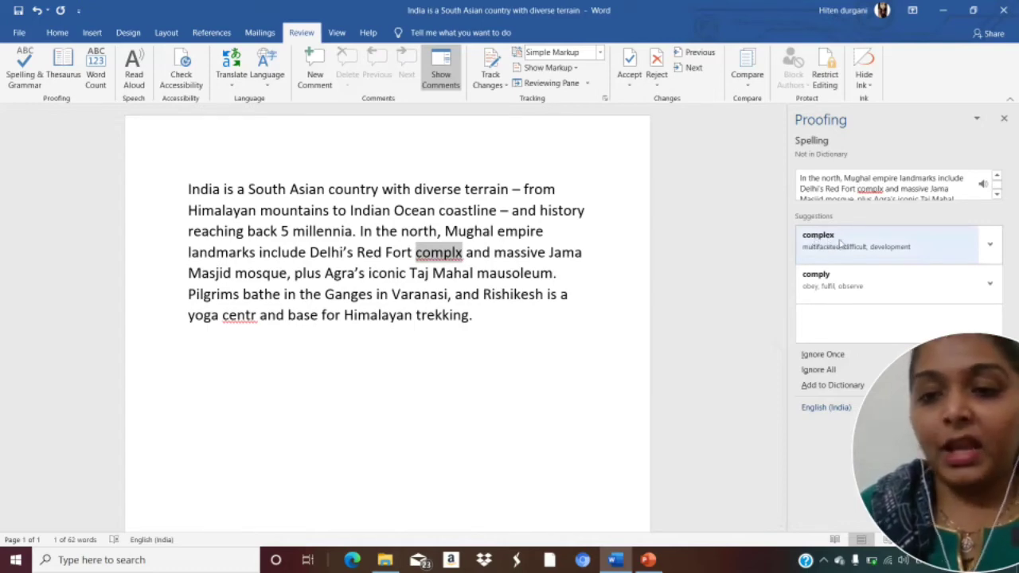
pyautogui.click(839, 244)
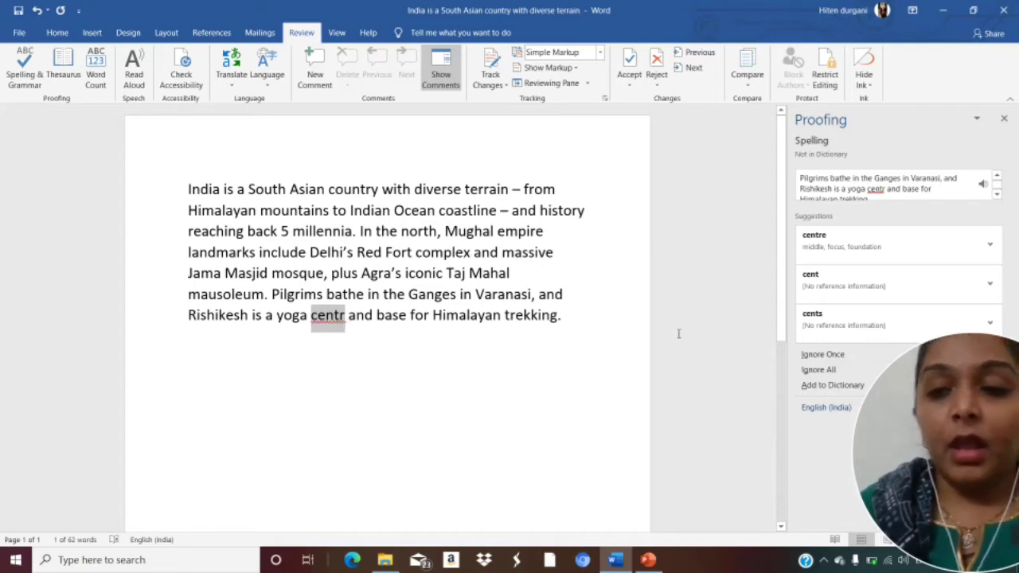
pyautogui.click(846, 247)
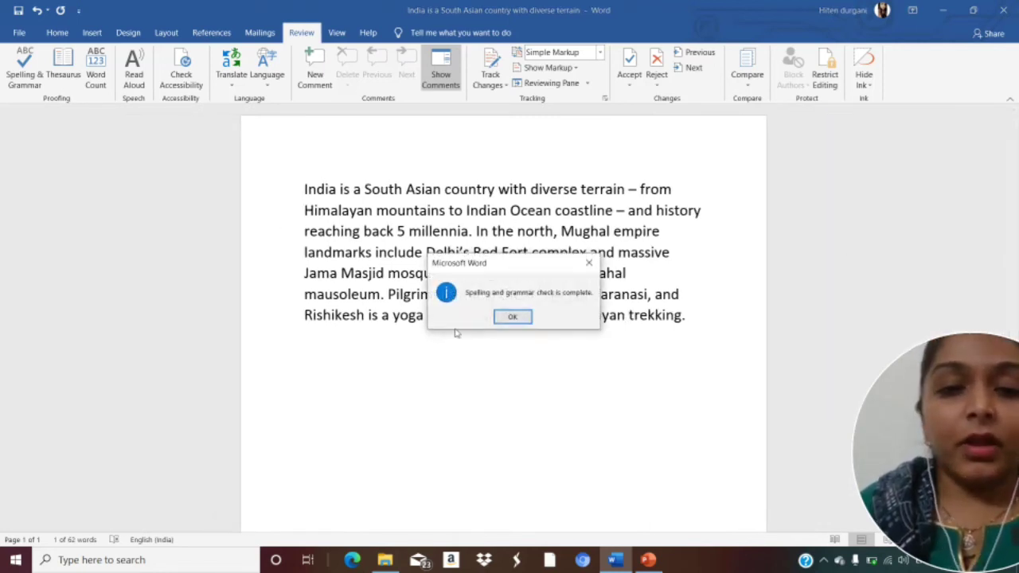
pyautogui.click(513, 318)
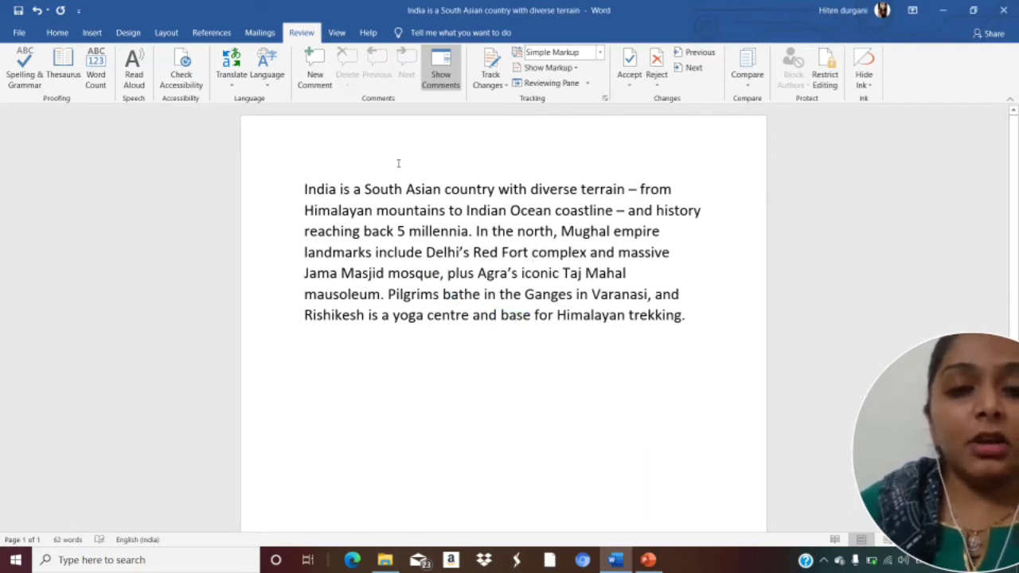
# Step: Replace the word "country" in the first sentence with its suggested synonym "nation"
pyautogui.click(441, 188)
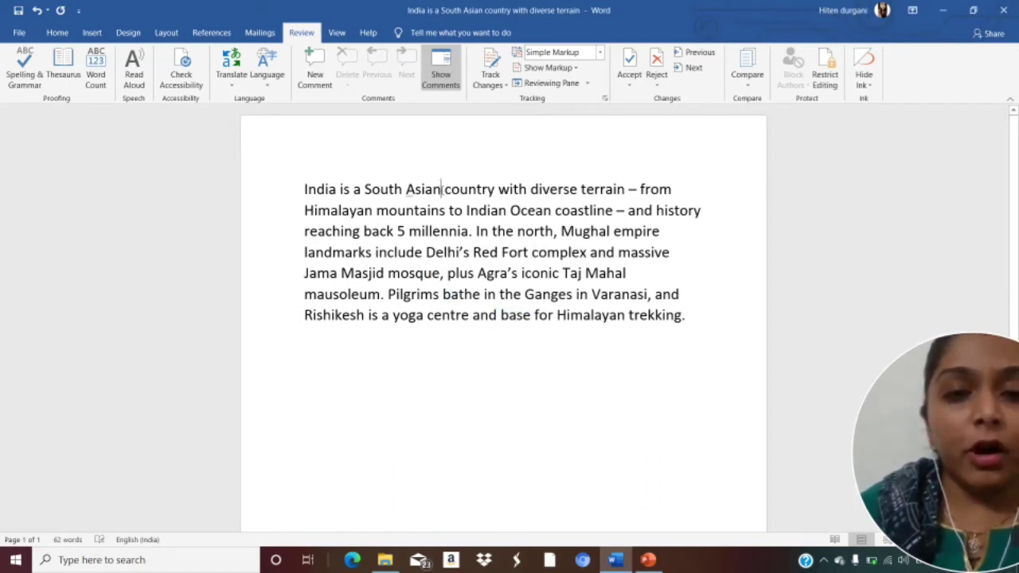
pyautogui.moveTo(408, 189); pyautogui.dragTo(495, 189)
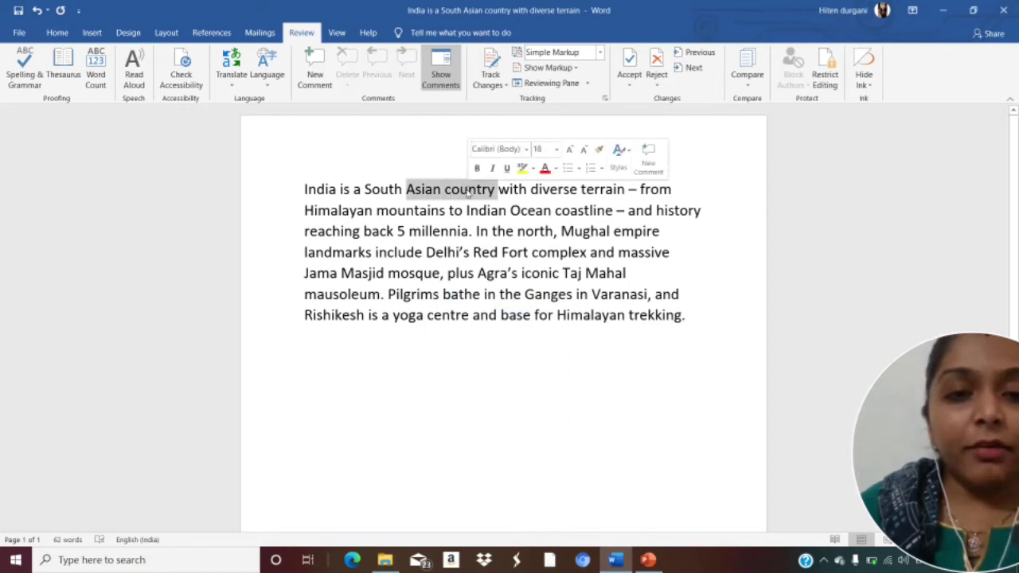
pyautogui.click(441, 190)
pyautogui.moveTo(444, 189); pyautogui.dragTo(502, 194)
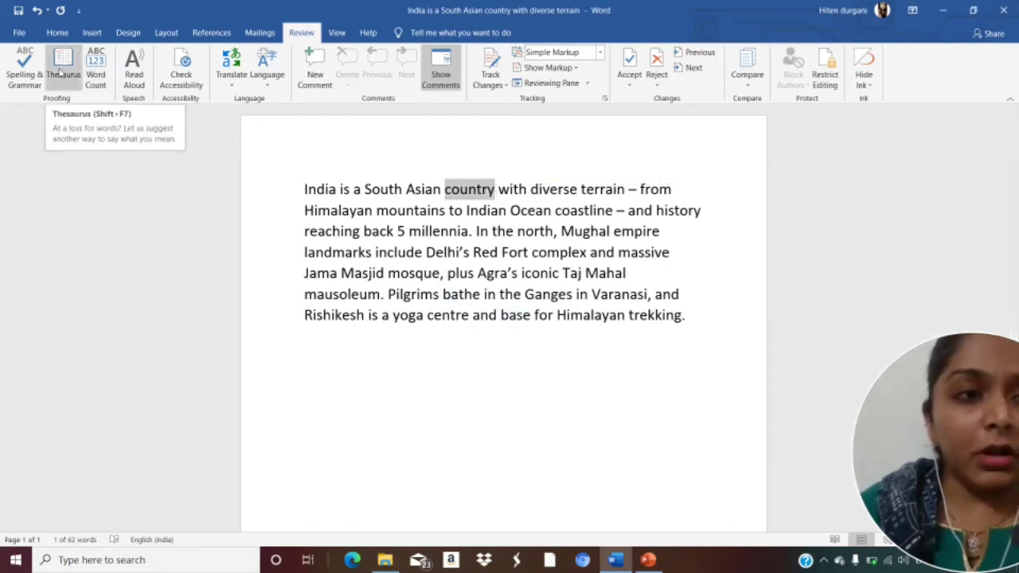
pyautogui.click(461, 190)
pyautogui.rightClick(466, 191)
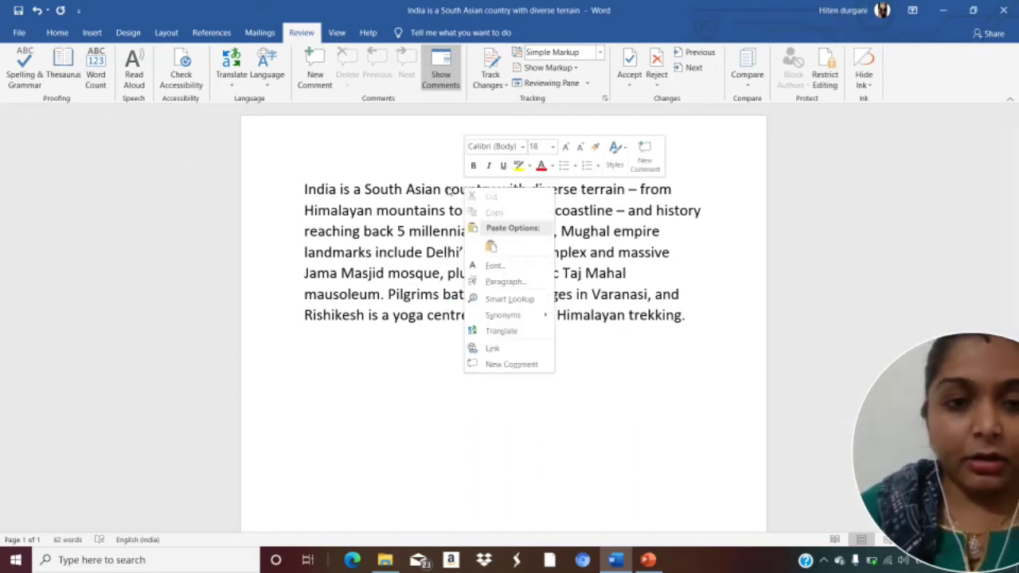
pyautogui.press('Escape')
pyautogui.moveTo(445, 190); pyautogui.dragTo(499, 191)
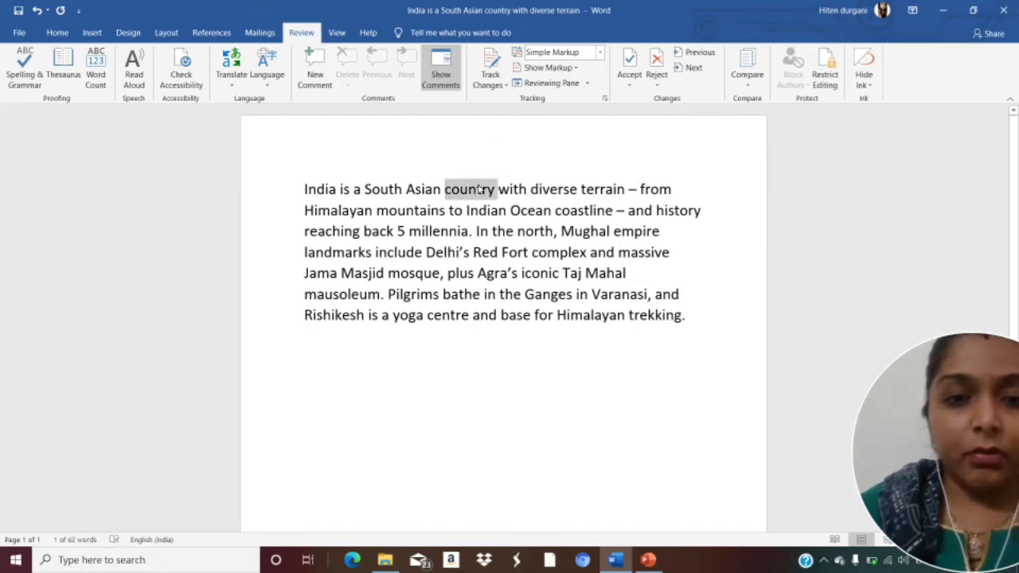
pyautogui.rightClick(481, 191)
pyautogui.moveTo(528, 314)
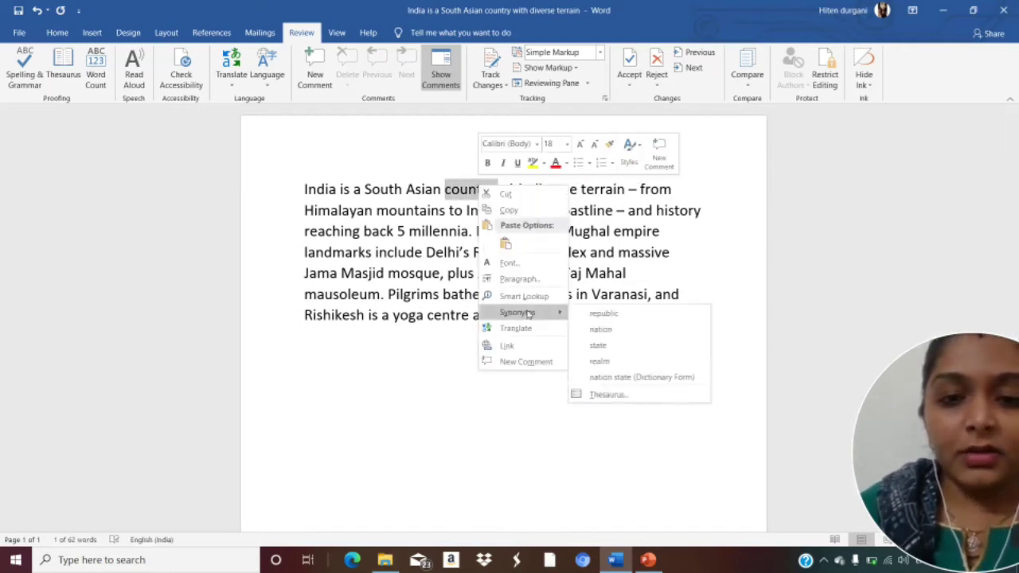
pyautogui.click(603, 329)
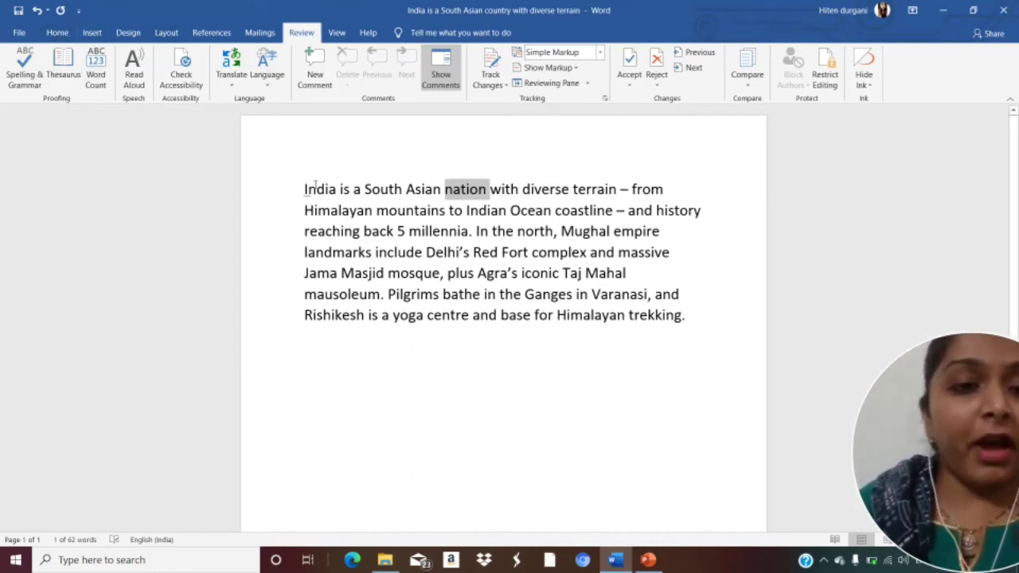
# Step: Select the text of the whole paragraph and apply sentence case to it
pyautogui.click(292, 185)
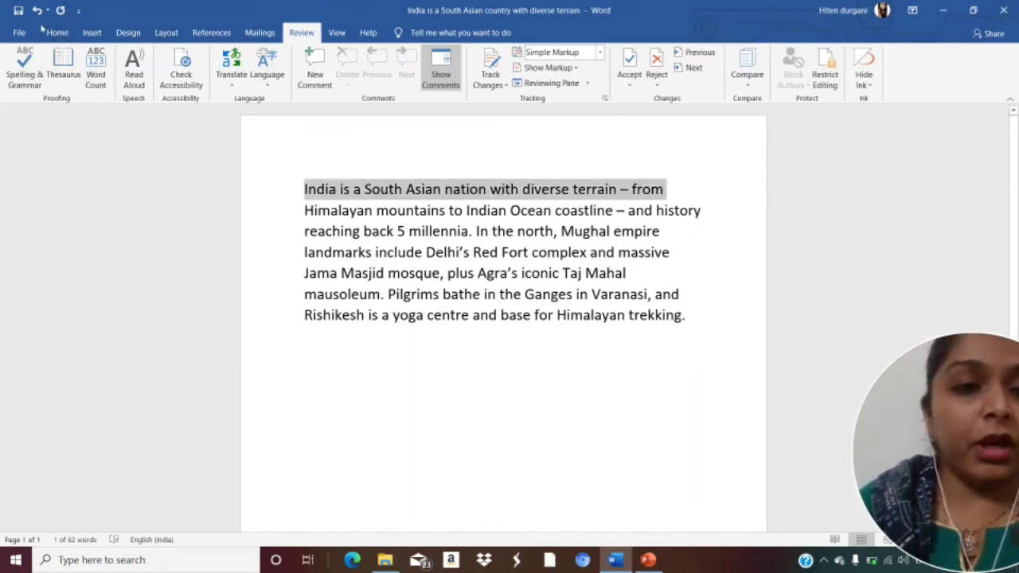
pyautogui.click(291, 236)
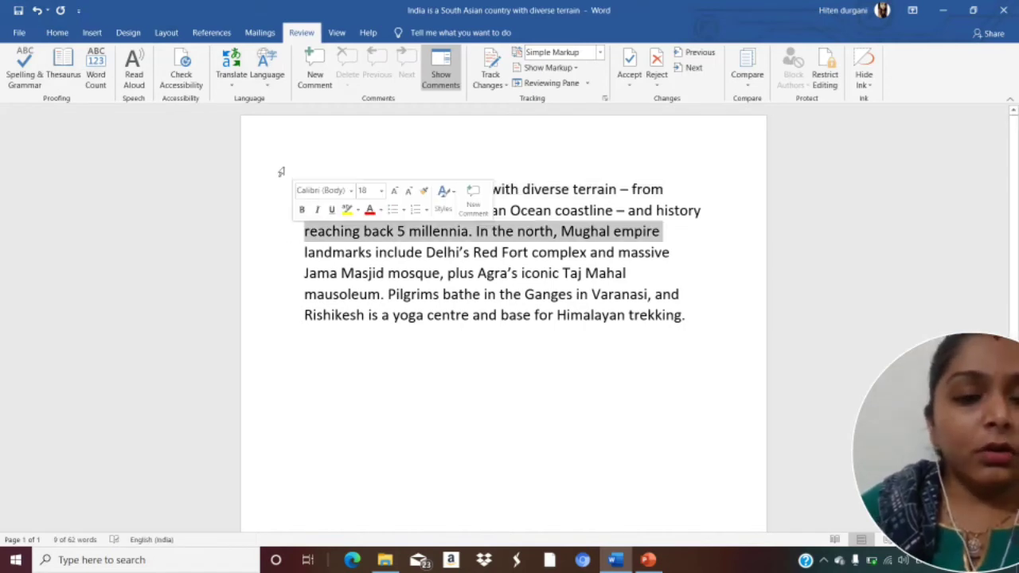
pyautogui.click(280, 173)
pyautogui.click(304, 190)
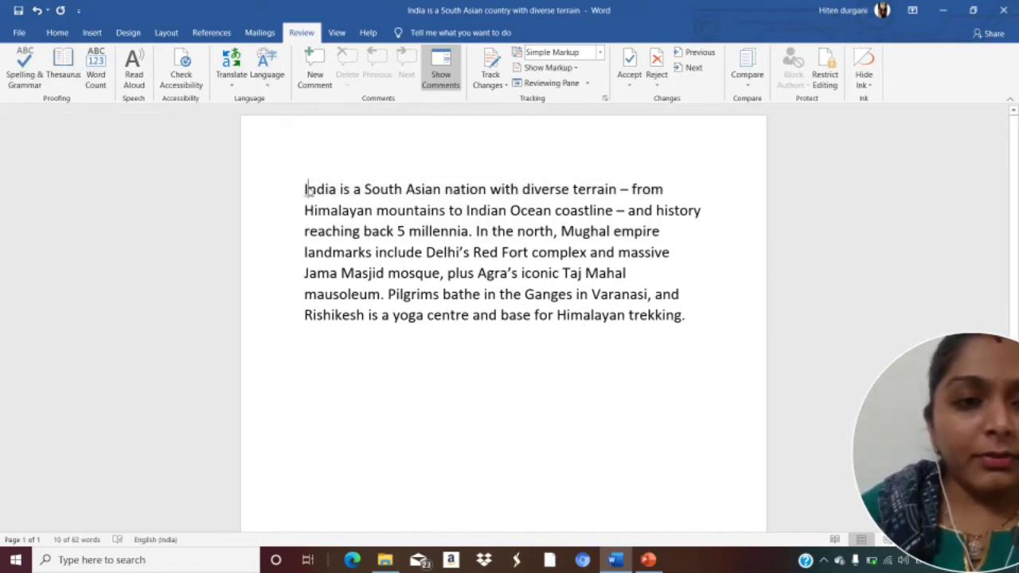
pyautogui.moveTo(303, 190); pyautogui.dragTo(683, 334)
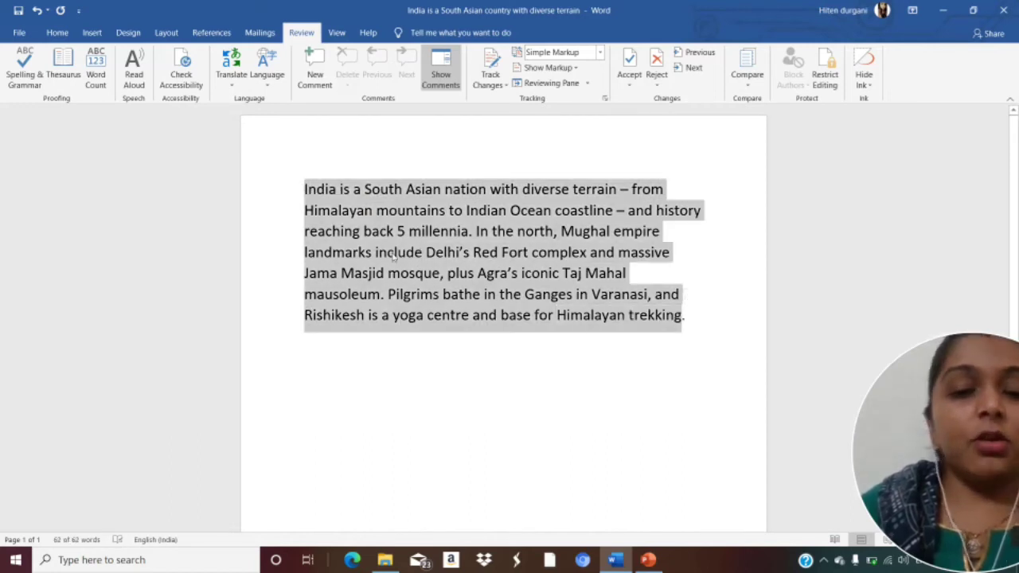
pyautogui.click(57, 32)
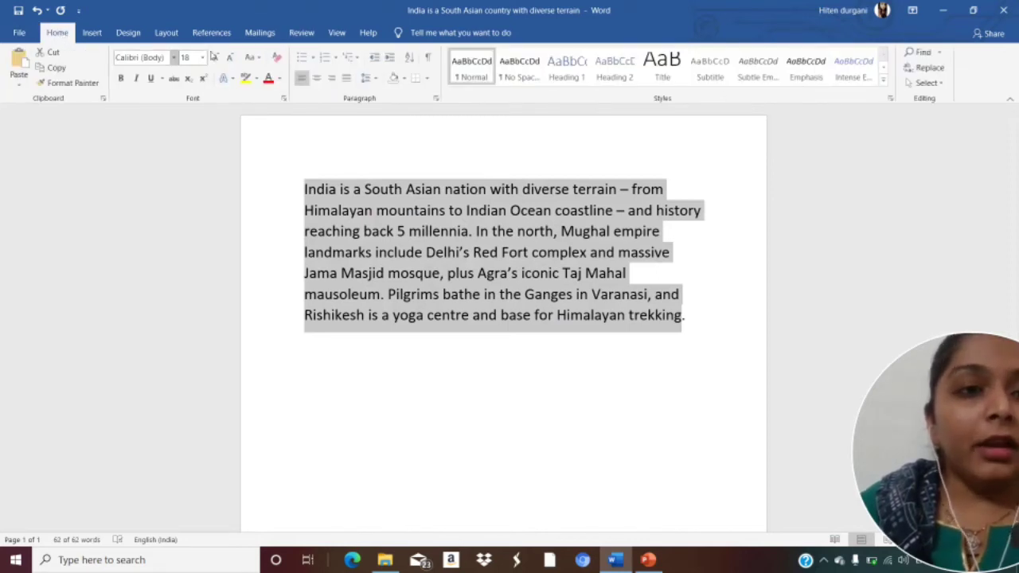
pyautogui.click(258, 59)
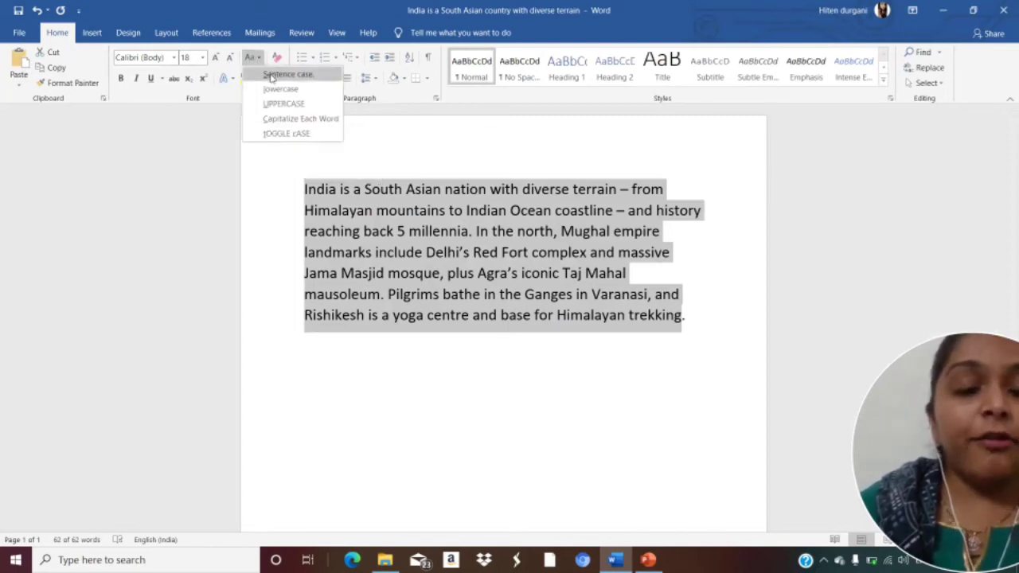
pyautogui.click(271, 75)
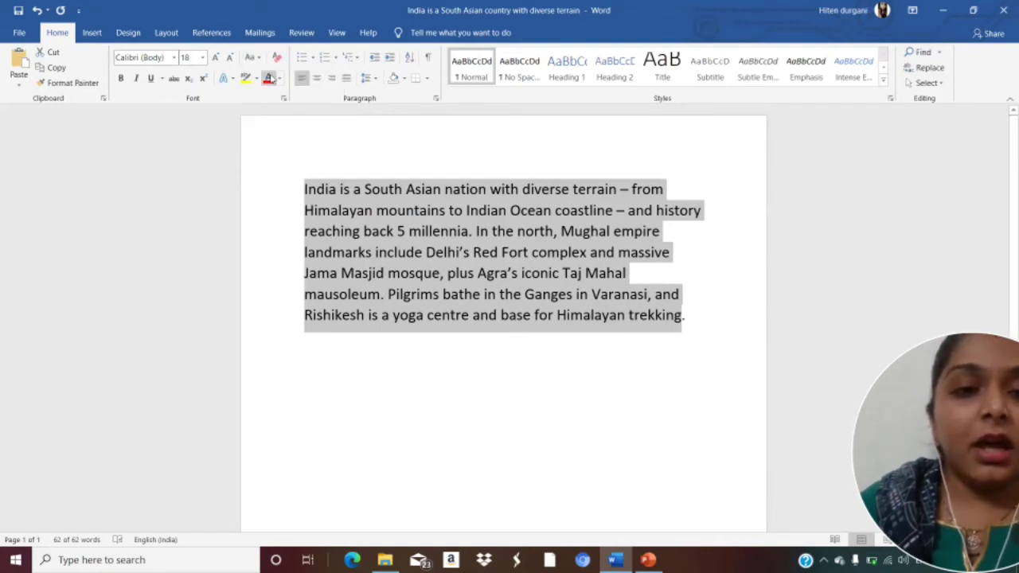
# Step: Change the case of the selected paragraph to lowercase, followed by uppercase
pyautogui.click(259, 59)
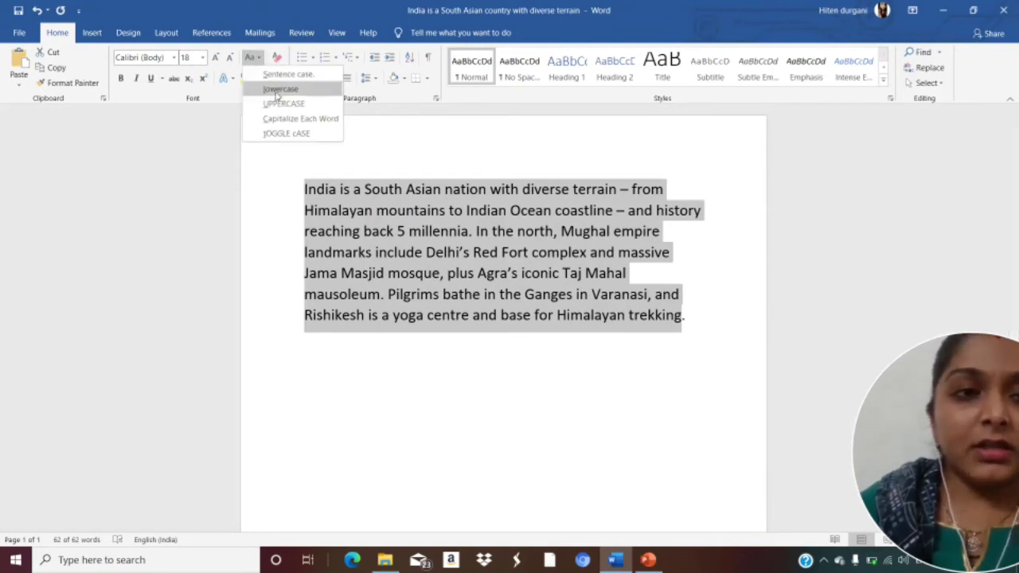
pyautogui.click(277, 90)
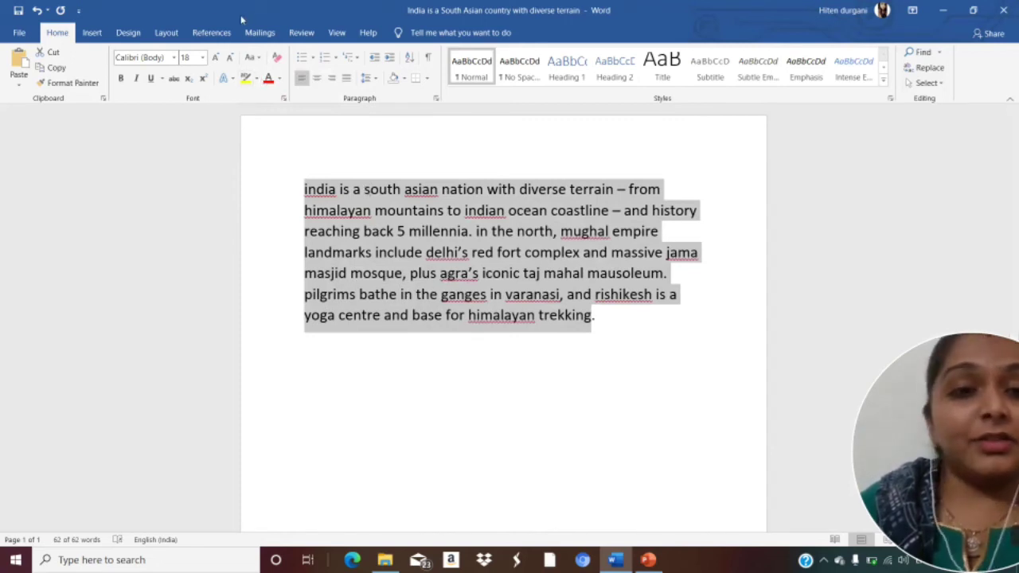
pyautogui.click(252, 57)
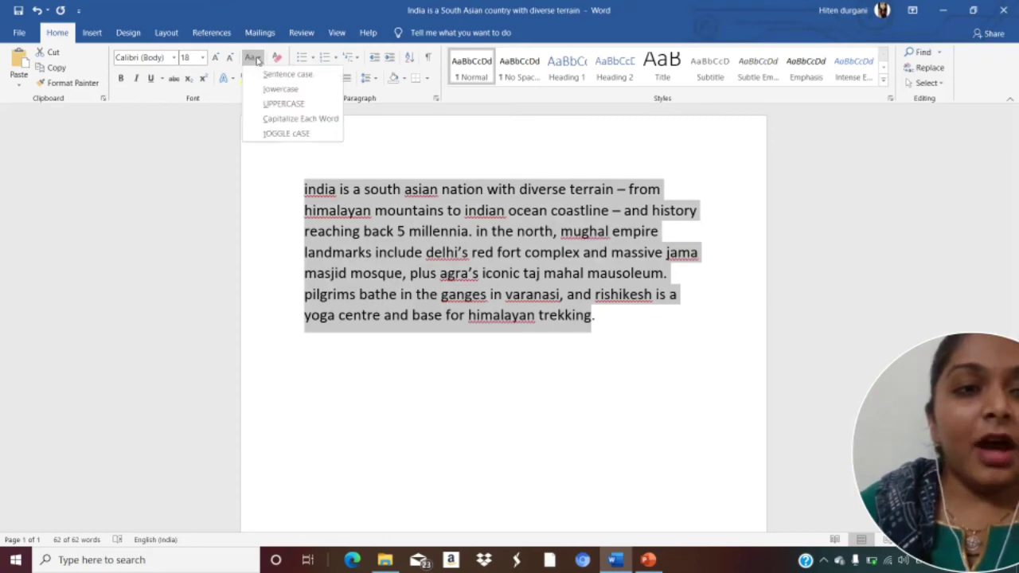
pyautogui.click(270, 104)
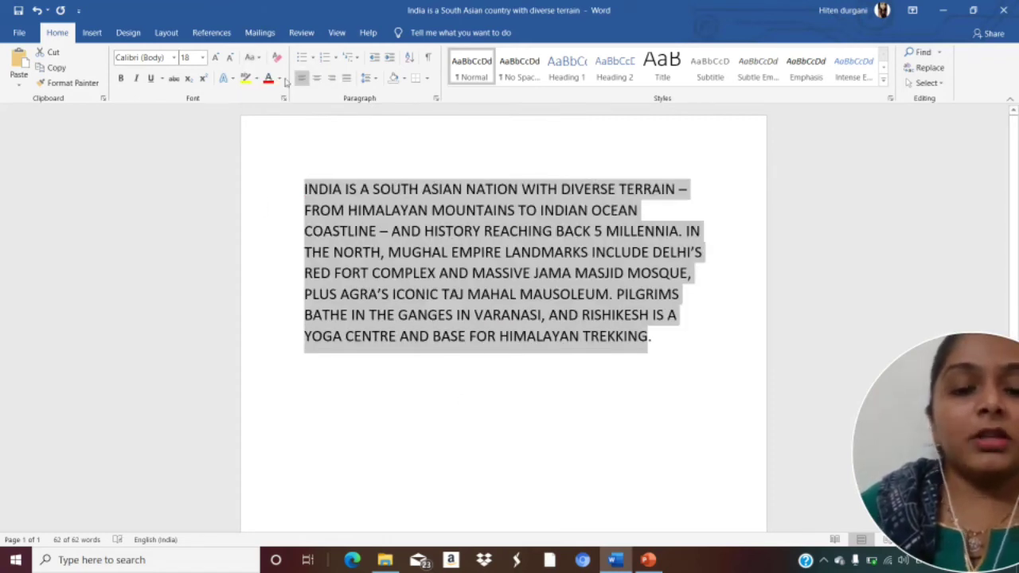
# Step: Capitalize each word of the selected paragraph, followed by a change to sentence case
pyautogui.click(259, 57)
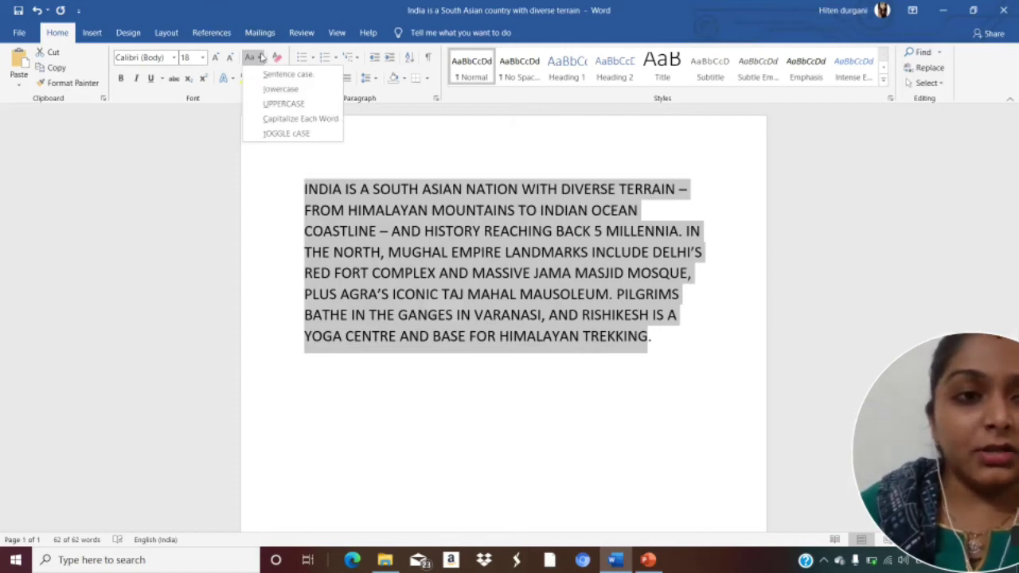
pyautogui.click(281, 119)
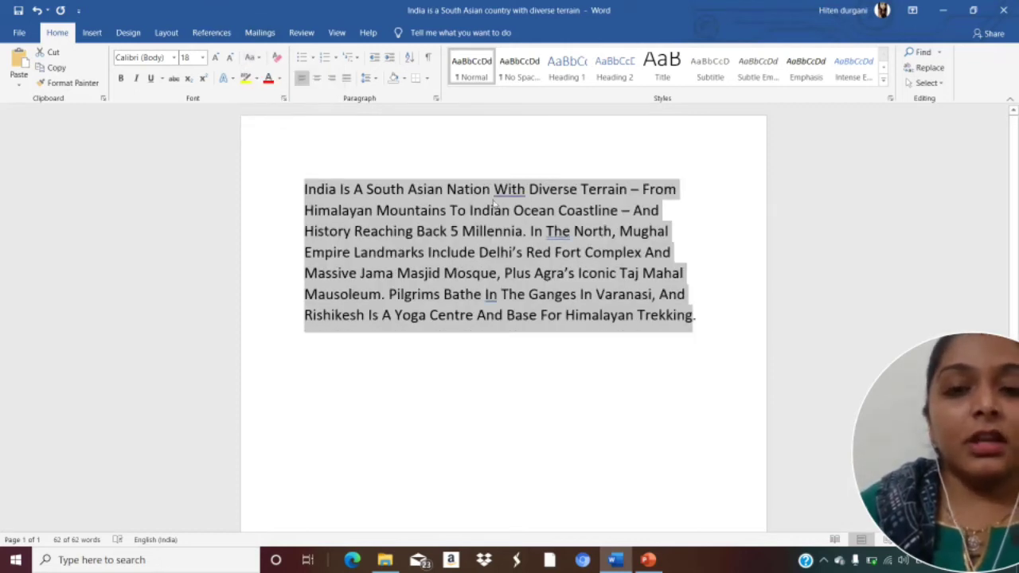
pyautogui.click(249, 58)
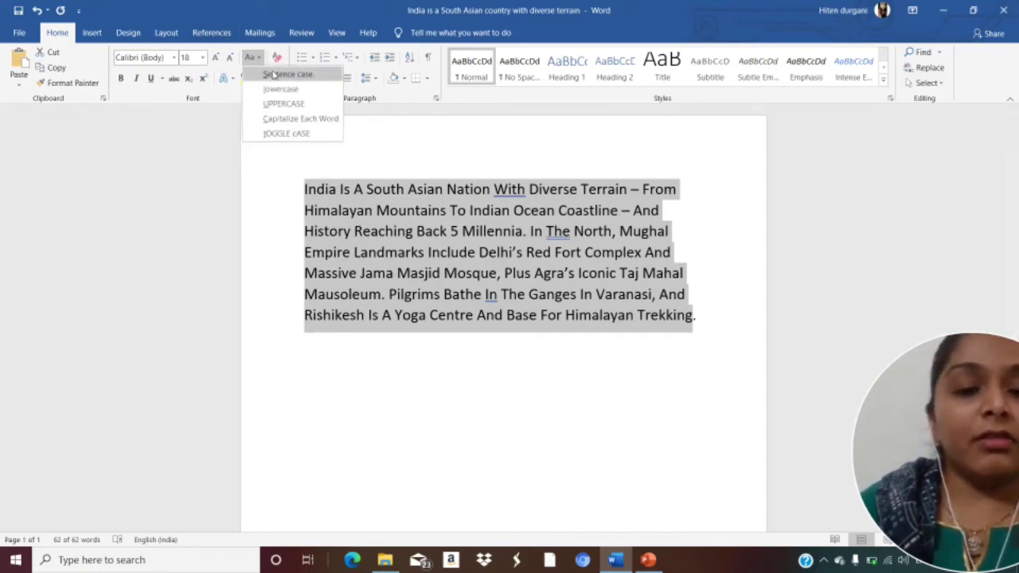
pyautogui.click(280, 88)
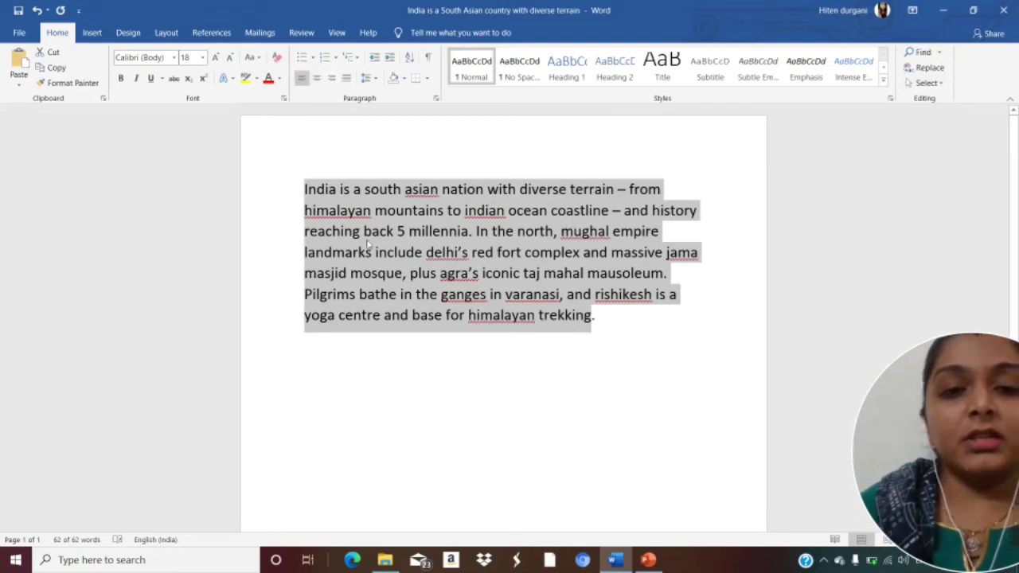
# Step: Convert the selected paragraph to uppercase and deselect the text
pyautogui.click(251, 58)
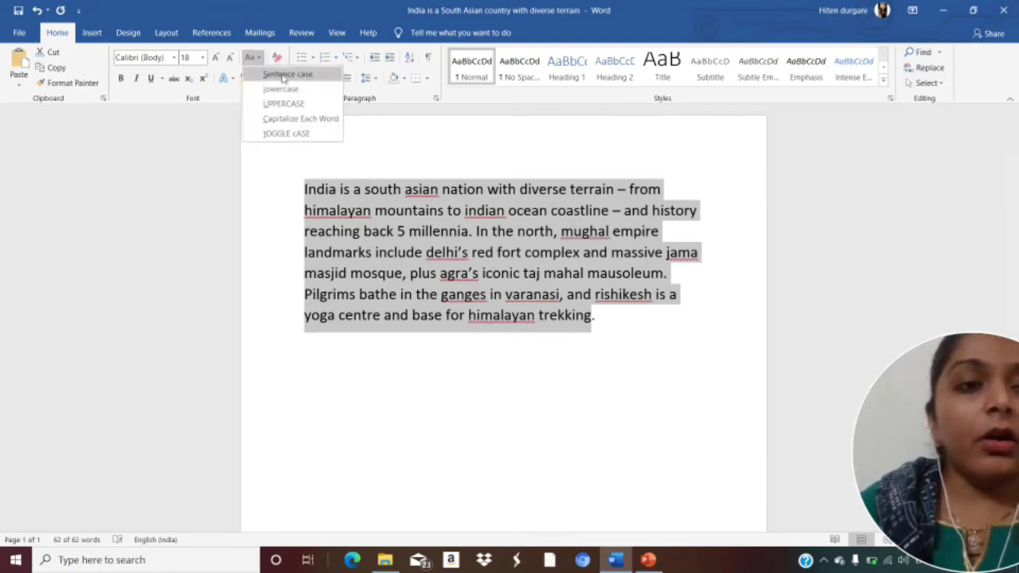
pyautogui.click(283, 104)
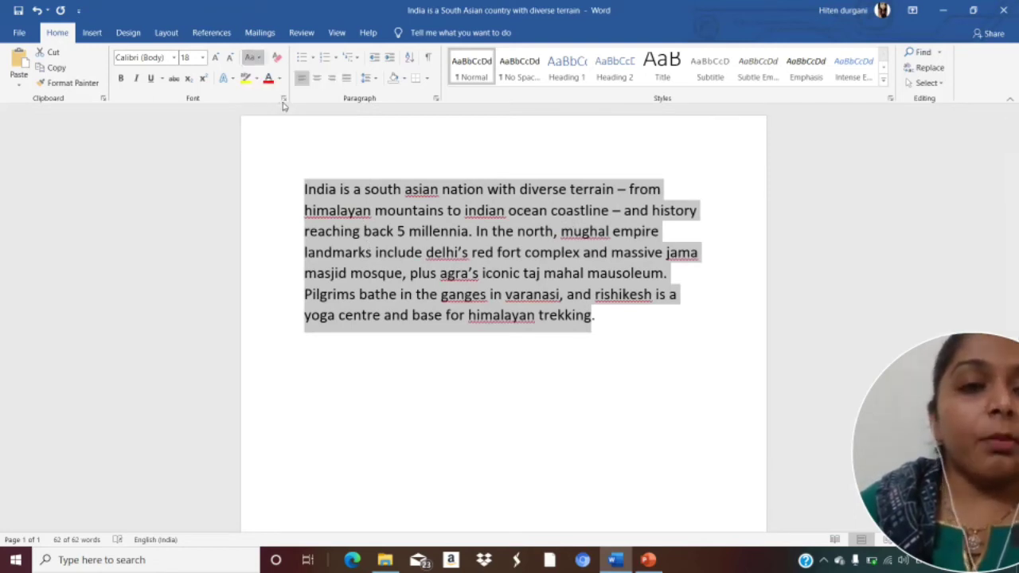
pyautogui.click(251, 58)
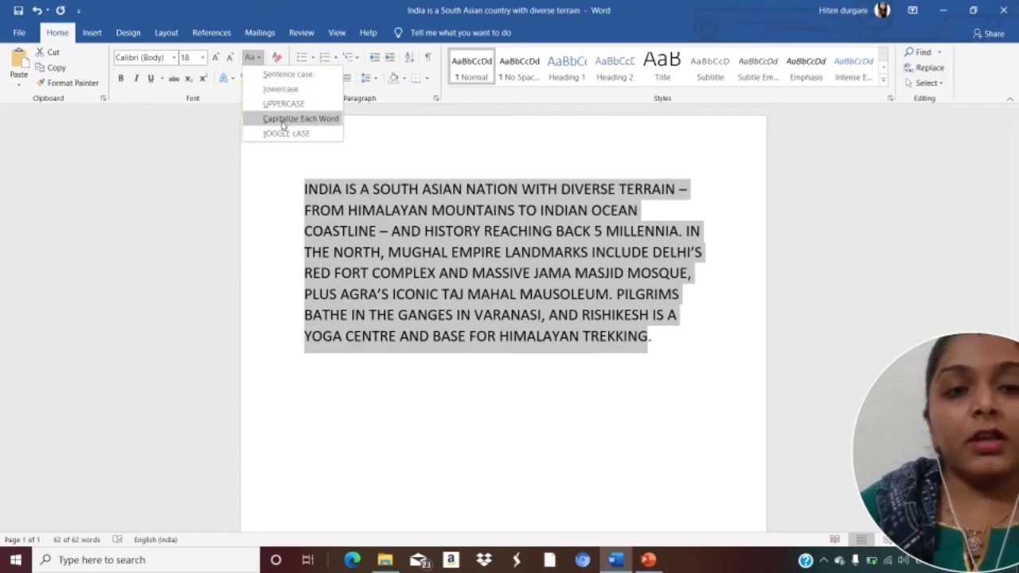
pyautogui.click(286, 155)
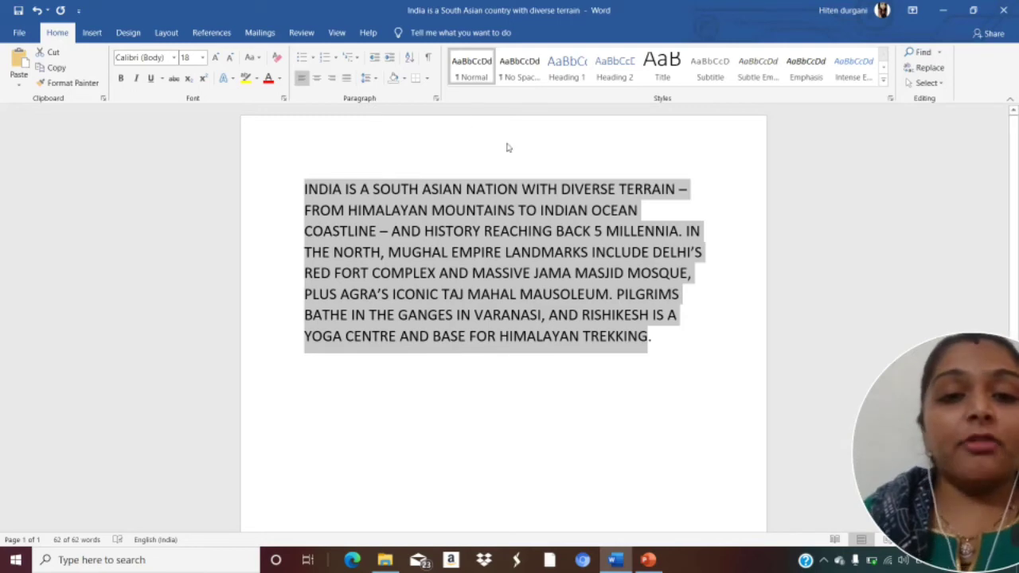
pyautogui.click(522, 164)
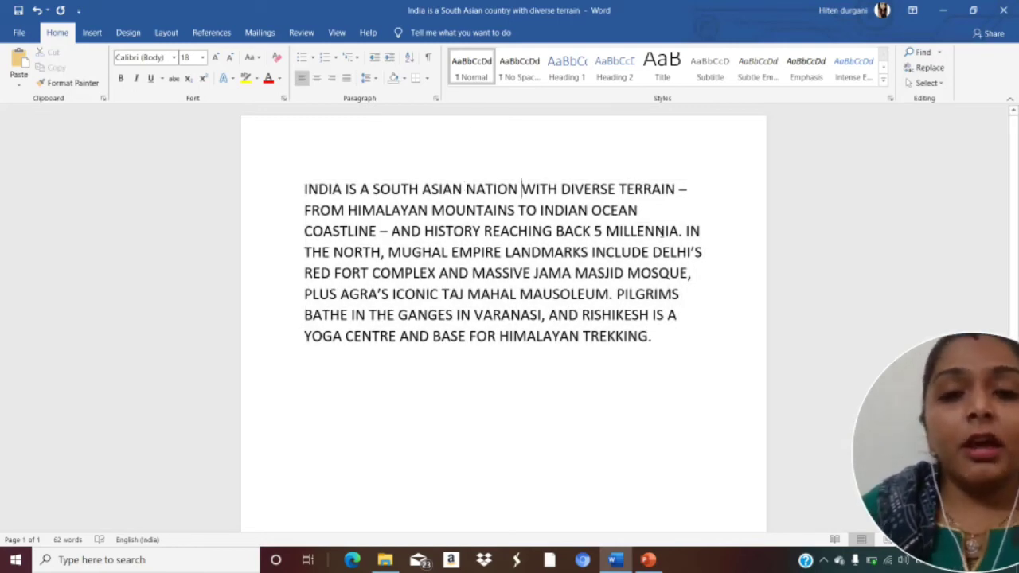
# Step: Search the document for the word "nation", replacing the previous search term
pyautogui.click(926, 54)
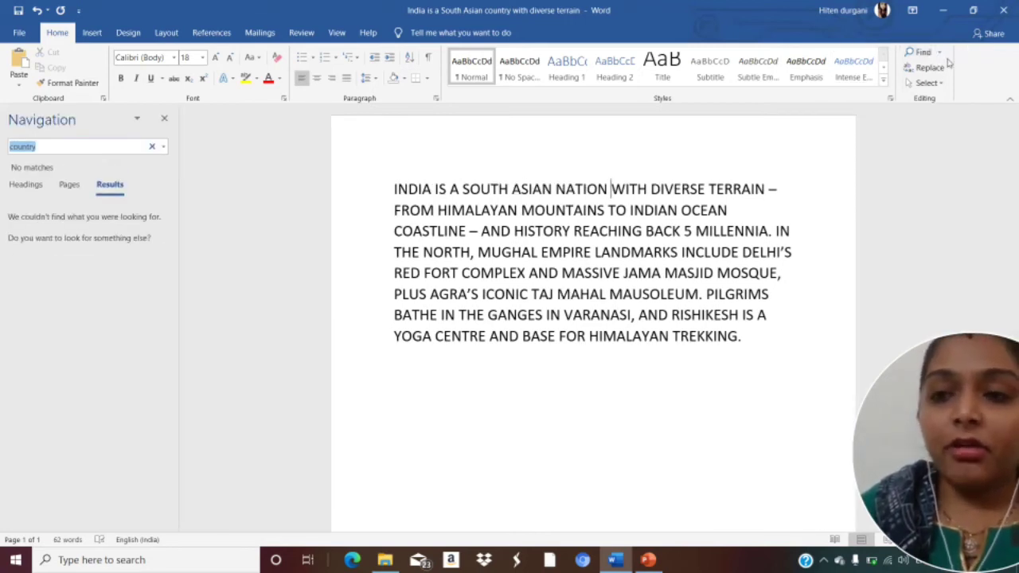
pyautogui.click(73, 148)
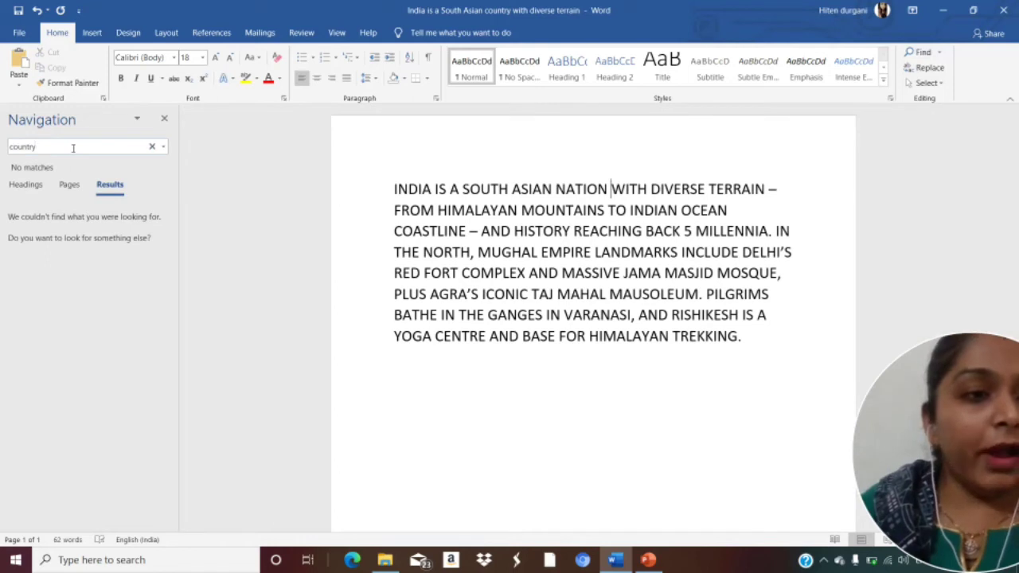
pyautogui.press('BackSpace')
pyautogui.press('BackSpace')
pyautogui.press('BackSpace')
pyautogui.press('BackSpace')
pyautogui.press('BackSpace')
pyautogui.press('BackSpace')
pyautogui.press('BackSpace')
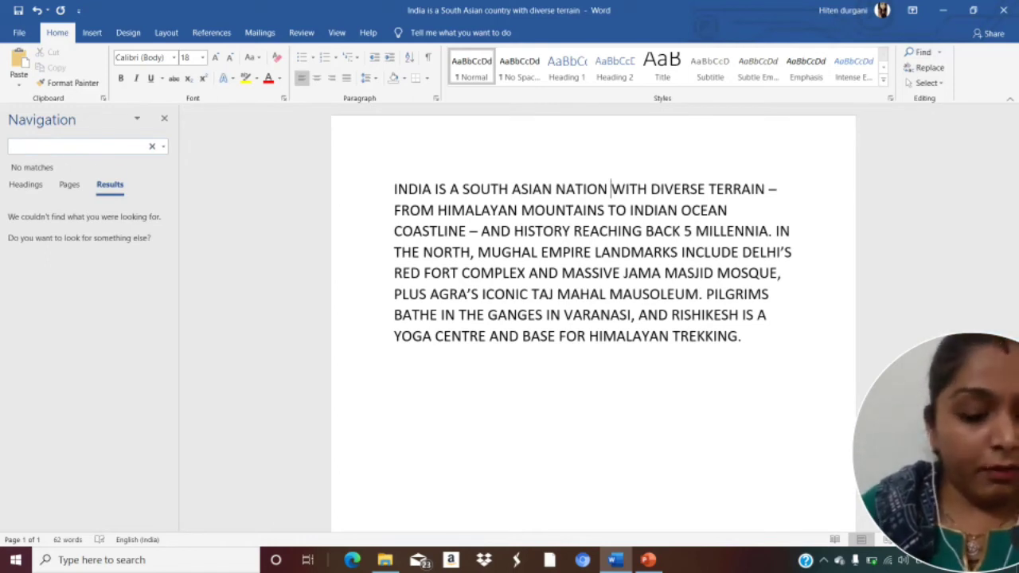
pyautogui.write('nation')
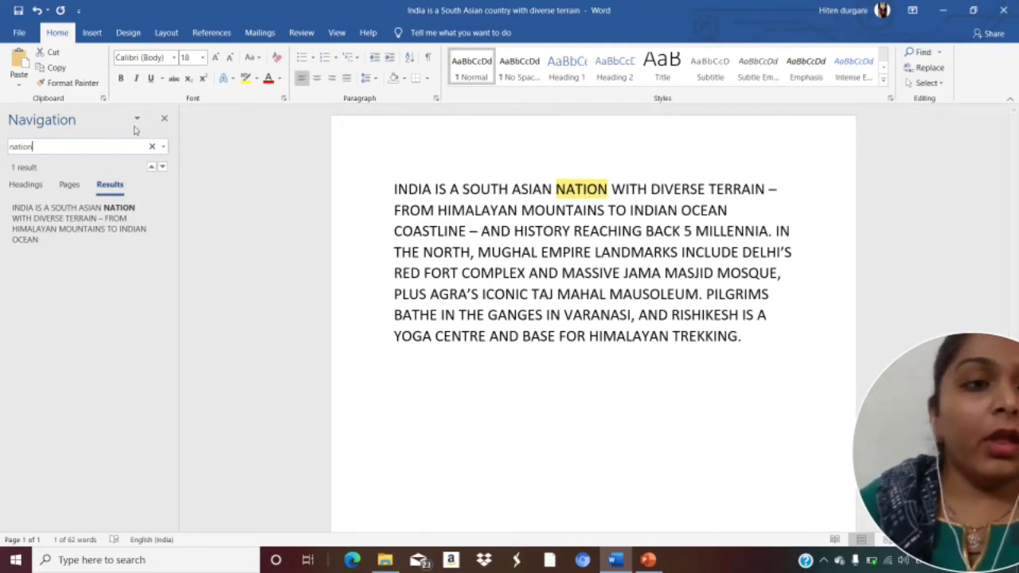
# Step: Search the document for the word "mountains" in place of the previous search term, and return to the text
pyautogui.press('BackSpace')
pyautogui.press('BackSpace')
pyautogui.press('BackSpace')
pyautogui.press('BackSpace')
pyautogui.press('BackSpace')
pyautogui.press('BackSpace')
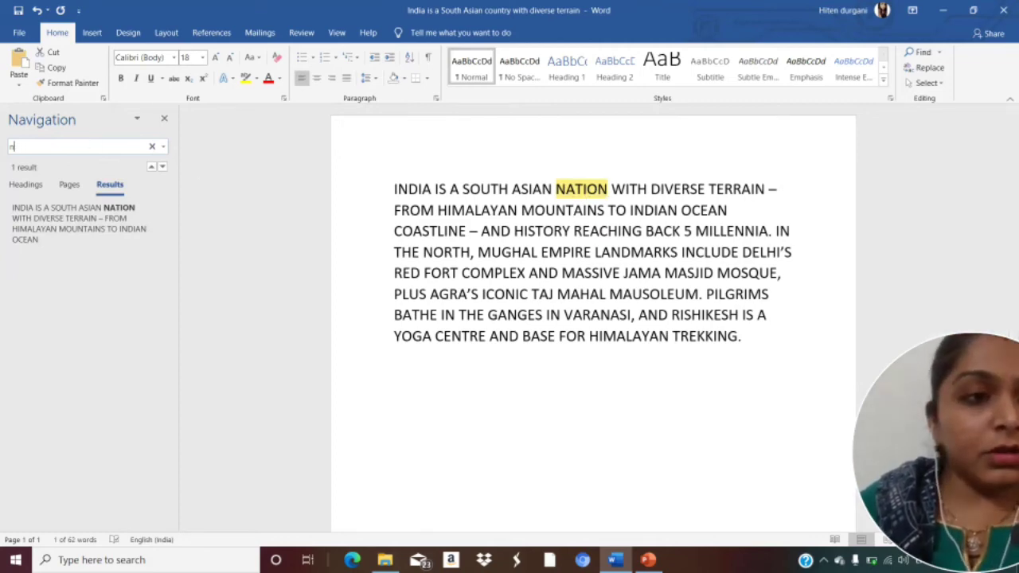
pyautogui.write('mountain')
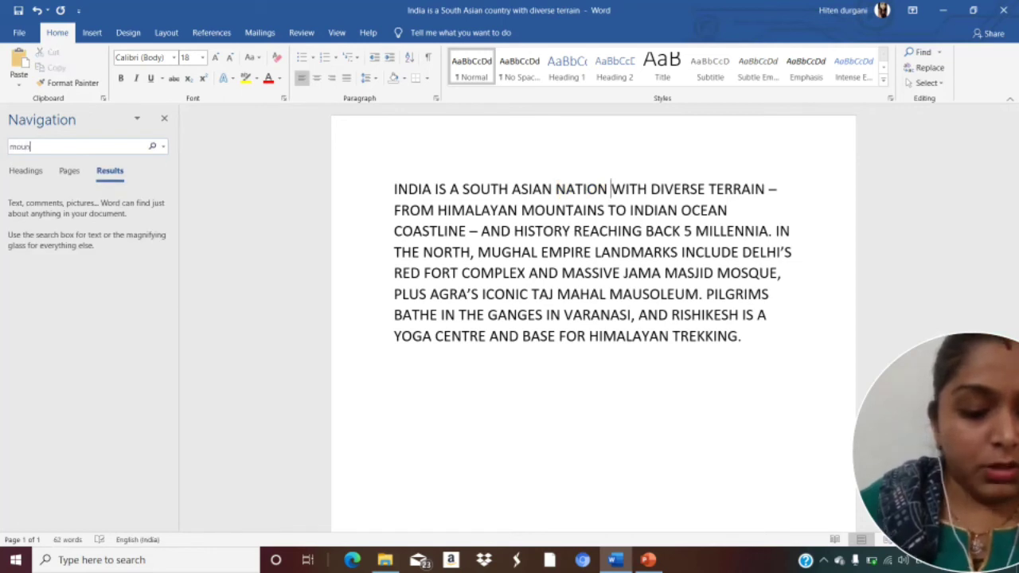
pyautogui.write('s')
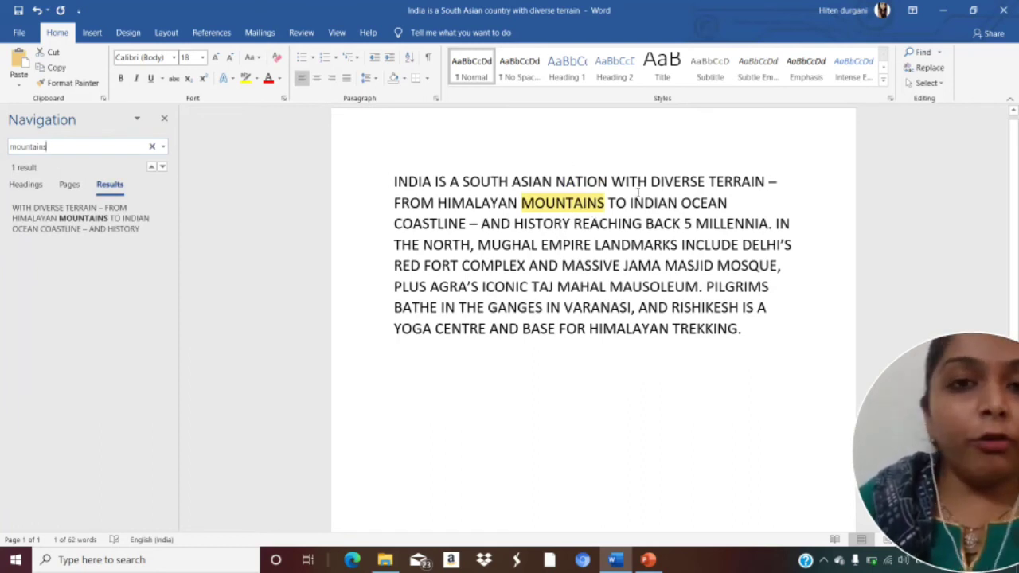
pyautogui.click(781, 199)
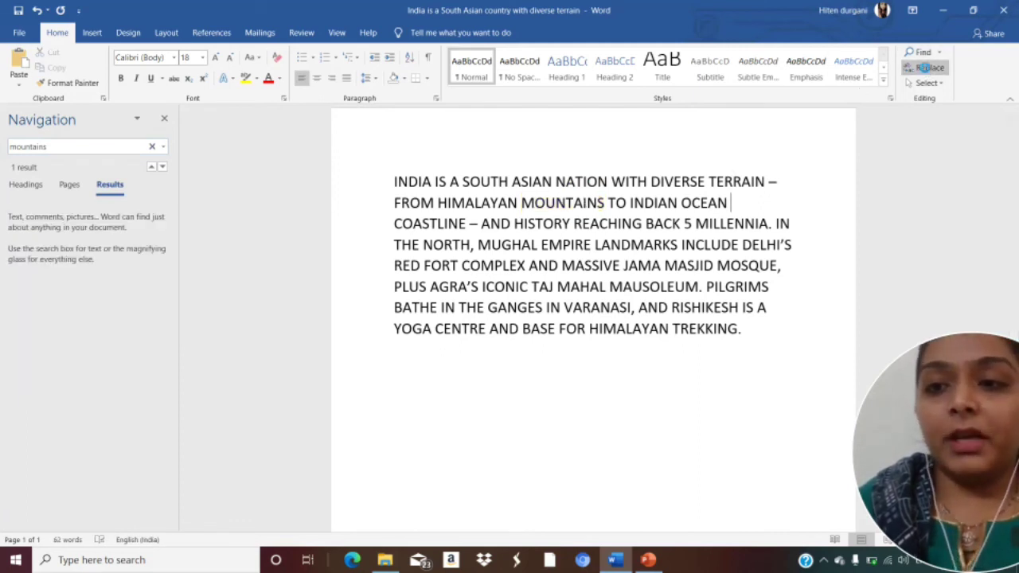
# Step: Start a find-and-replace operation with "nation" as the word to find
pyautogui.click(928, 67)
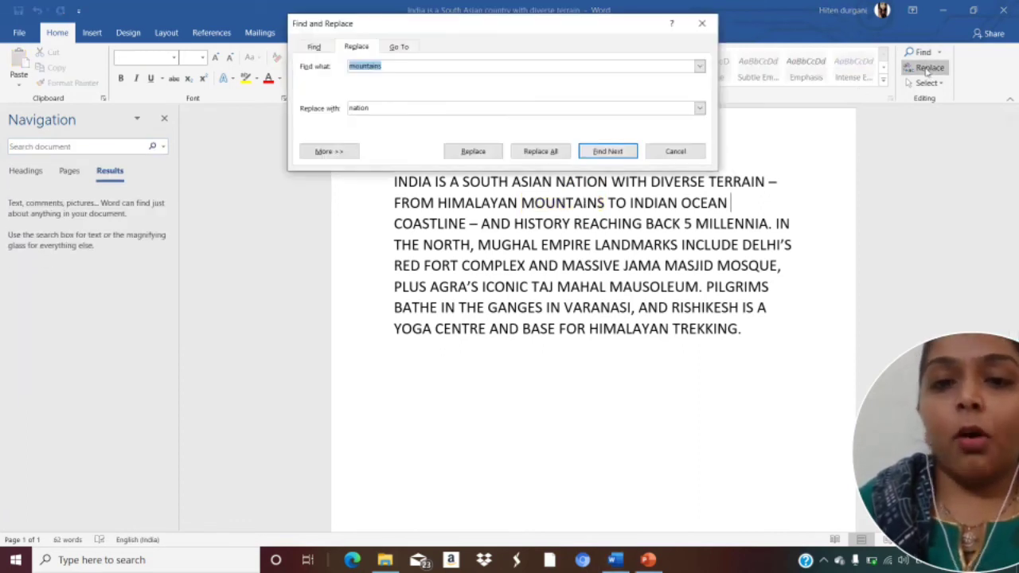
pyautogui.click(406, 65)
pyautogui.press('BackSpace')
pyautogui.press('BackSpace')
pyautogui.press('BackSpace')
pyautogui.press('BackSpace')
pyautogui.press('BackSpace')
pyautogui.press('BackSpace')
pyautogui.press('BackSpace')
pyautogui.press('BackSpace')
pyautogui.press('BackSpace')
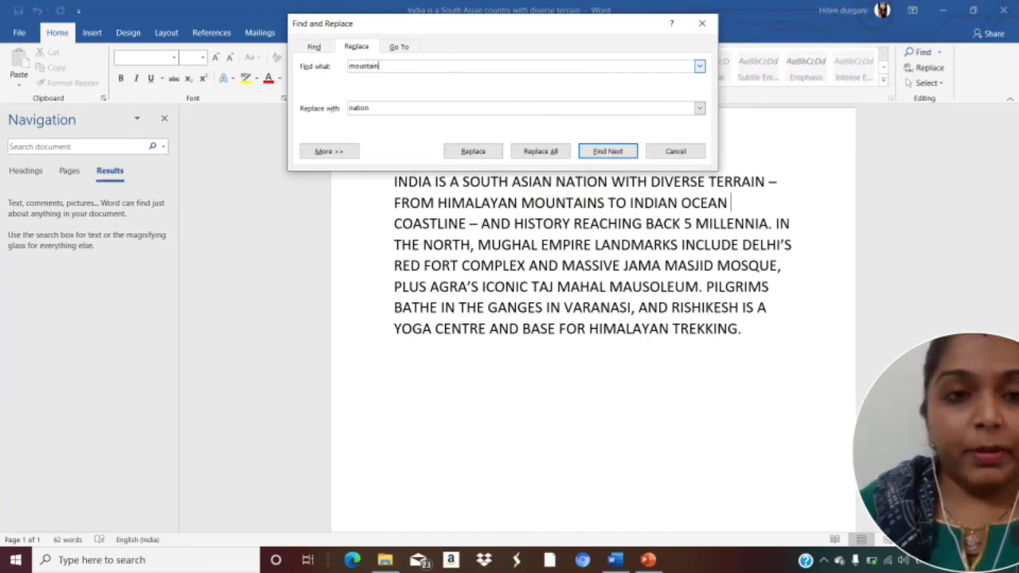
pyautogui.write('nation')
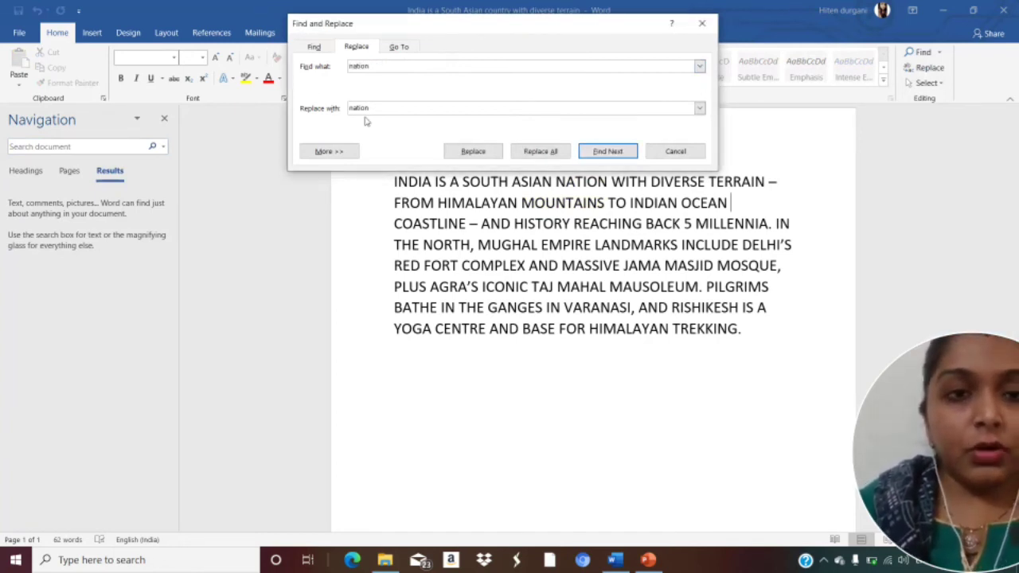
# Step: Set the replacement word to "country"
pyautogui.press('BackSpace')
pyautogui.press('BackSpace')
pyautogui.press('BackSpace')
pyautogui.press('BackSpace')
pyautogui.press('BackSpace')
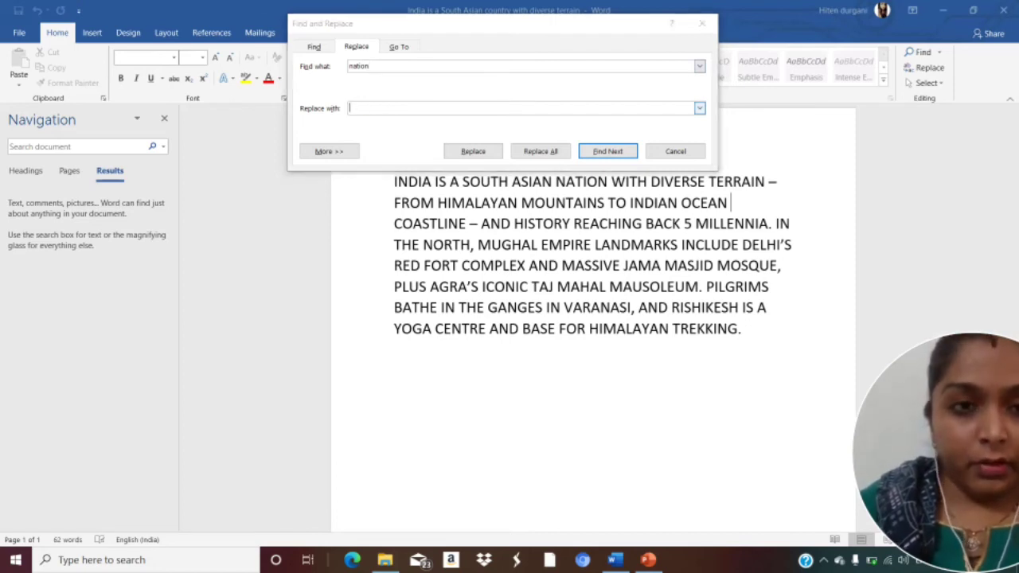
pyautogui.write('country')
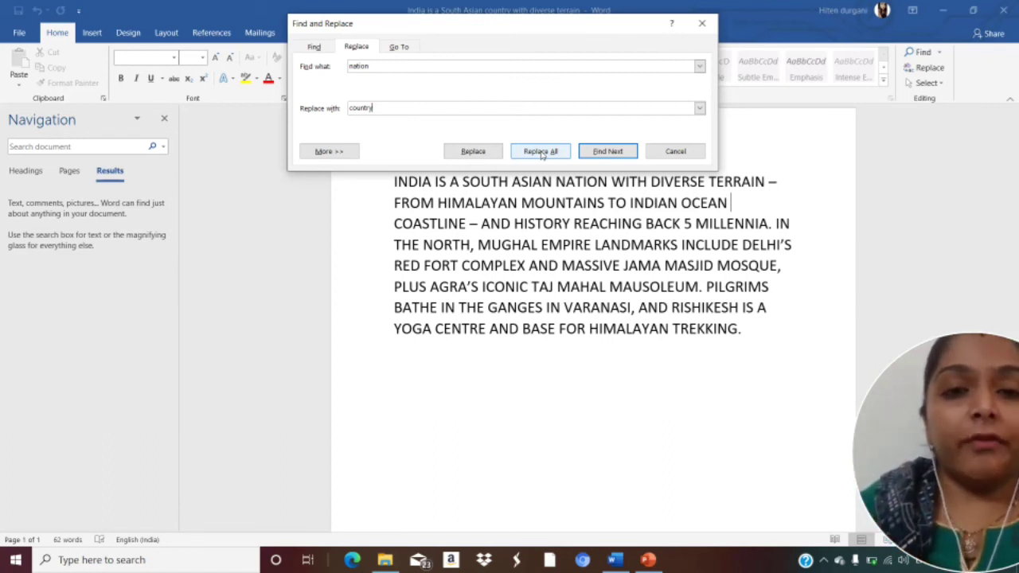
# Step: Look for occurrences of "nation" one at a time until the whole document has been searched
pyautogui.click(476, 152)
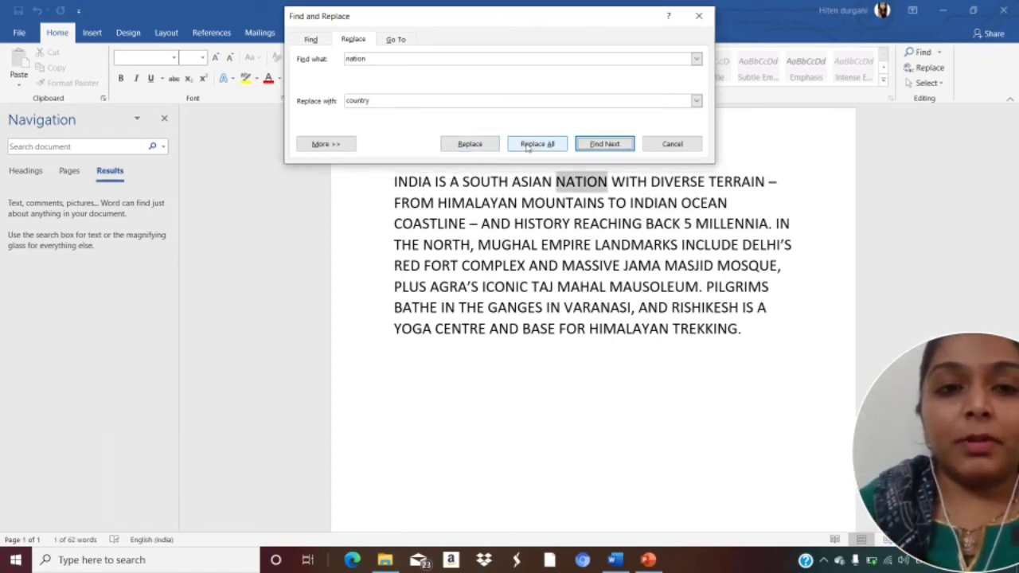
pyautogui.click(603, 145)
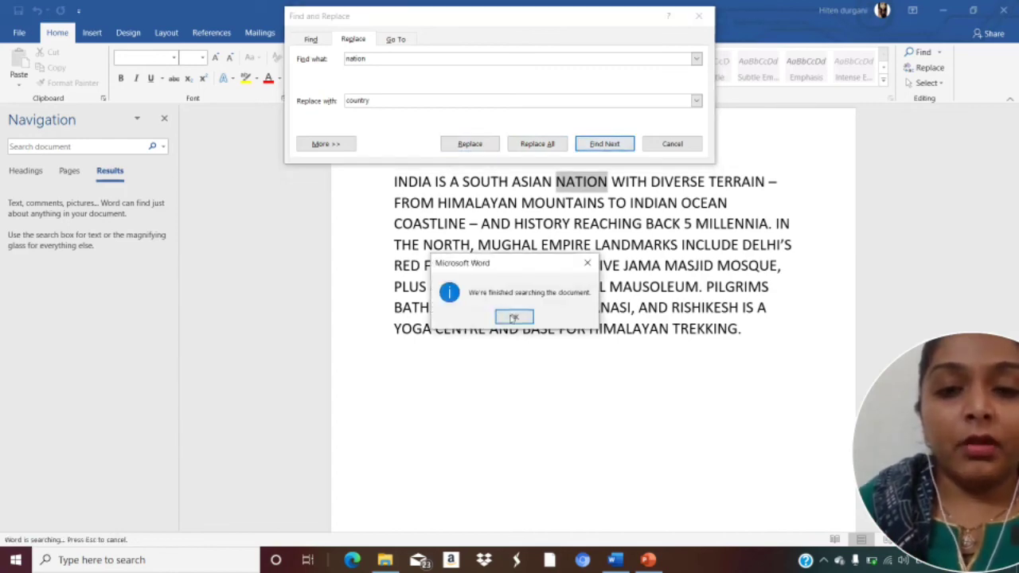
pyautogui.click(513, 317)
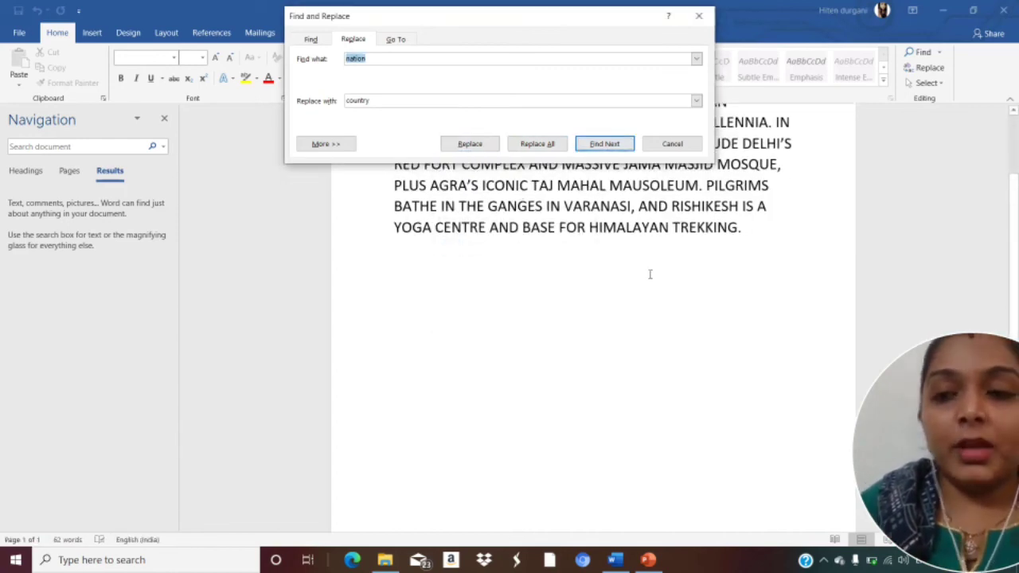
pyautogui.moveTo(1016, 258); pyautogui.dragTo(1015, 199)
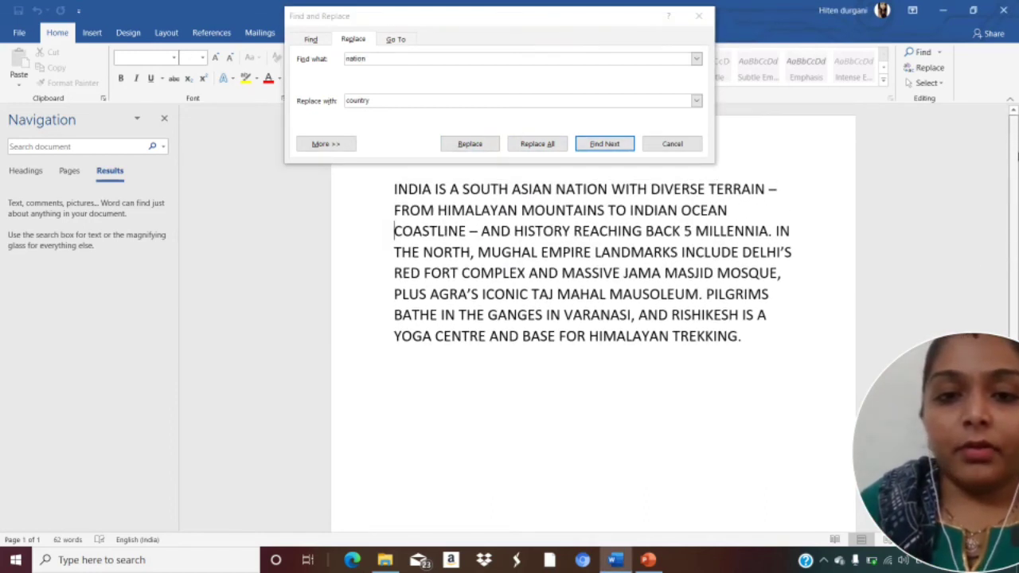
# Step: Replace every occurrence of "nation" with "country" at once and close the Find and Replace dialog
pyautogui.click(530, 145)
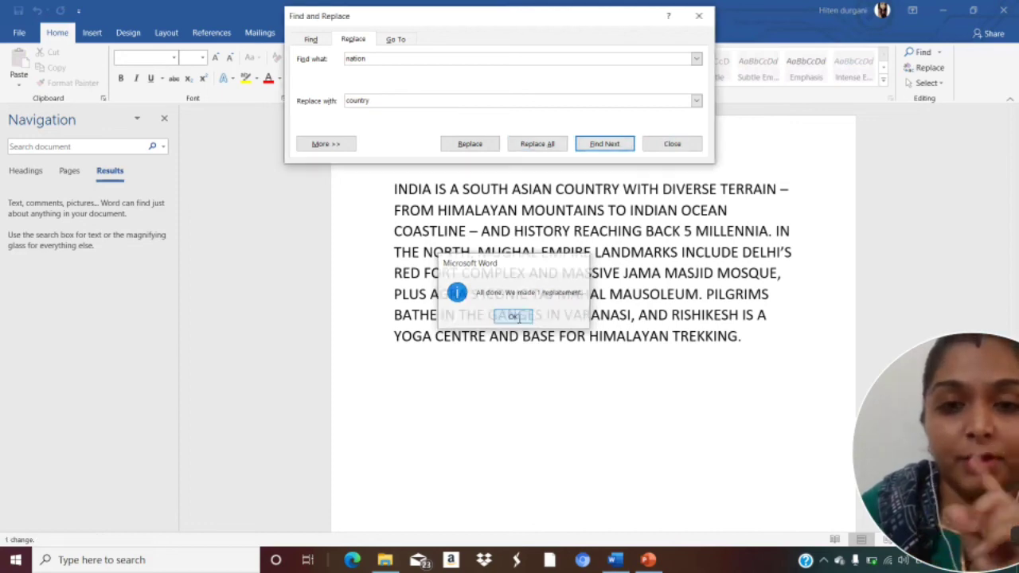
pyautogui.click(514, 318)
pyautogui.click(681, 152)
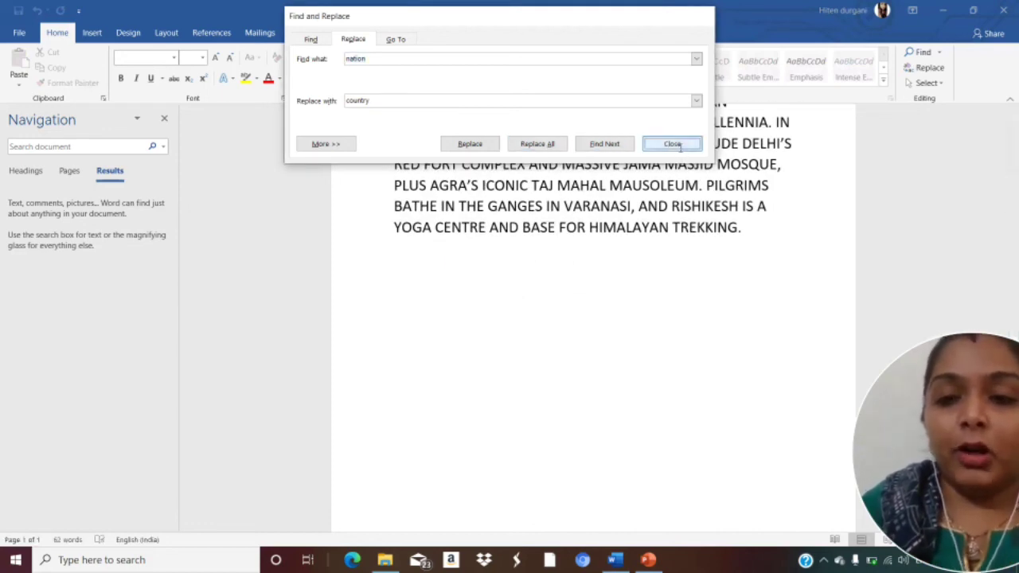
pyautogui.scroll(3, 1015, 255)
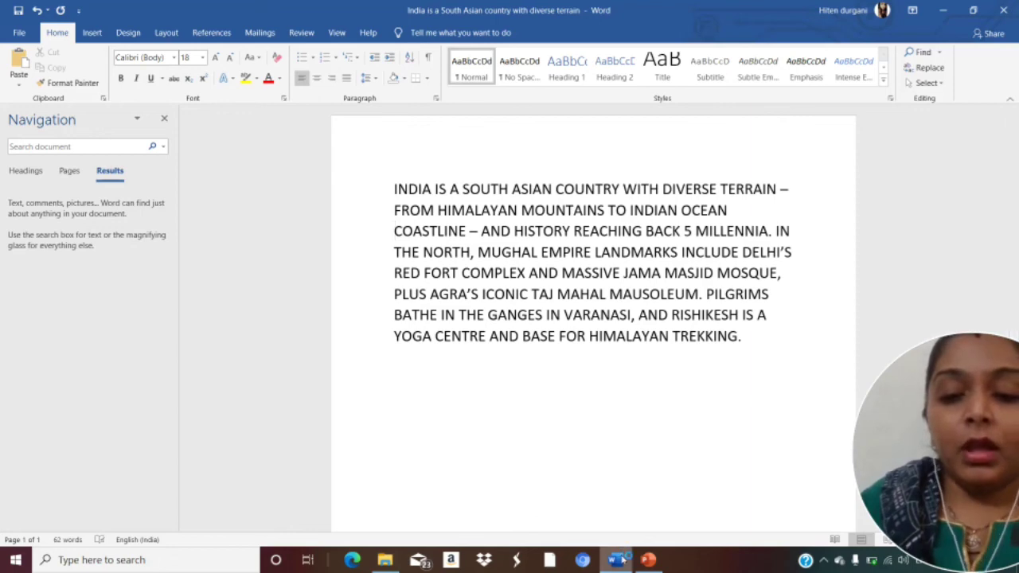
# Step: Switch to the PowerPoint presentation and display slide 6, "Refer Page No.28"
pyautogui.click(648, 561)
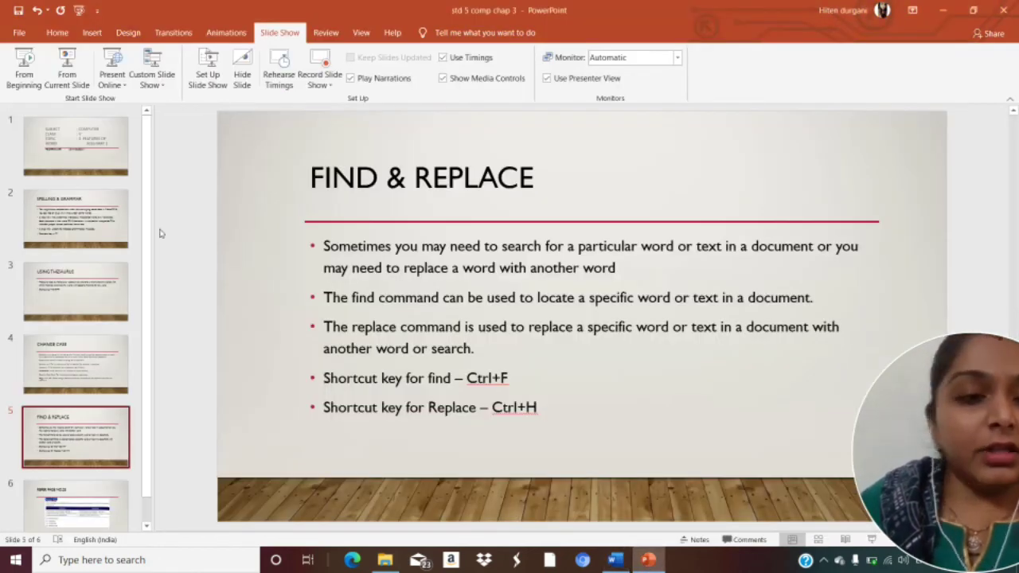
pyautogui.click(69, 499)
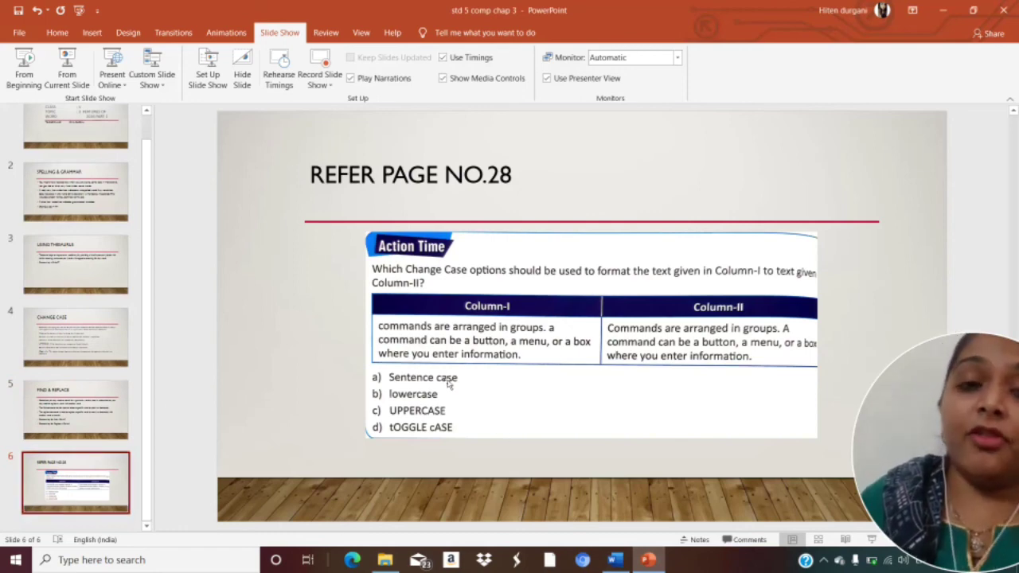